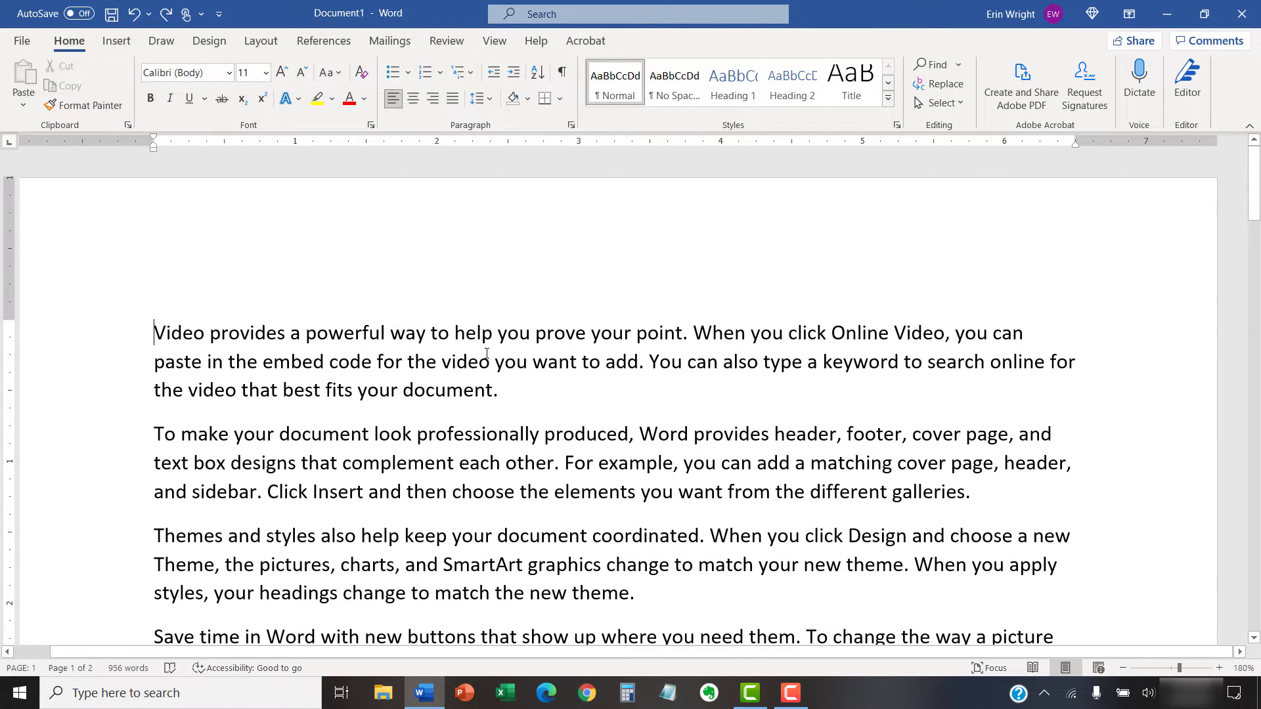
Place the cursor after 'galleries.' and zoom out to about 44% to see whole pages
click(971, 493)
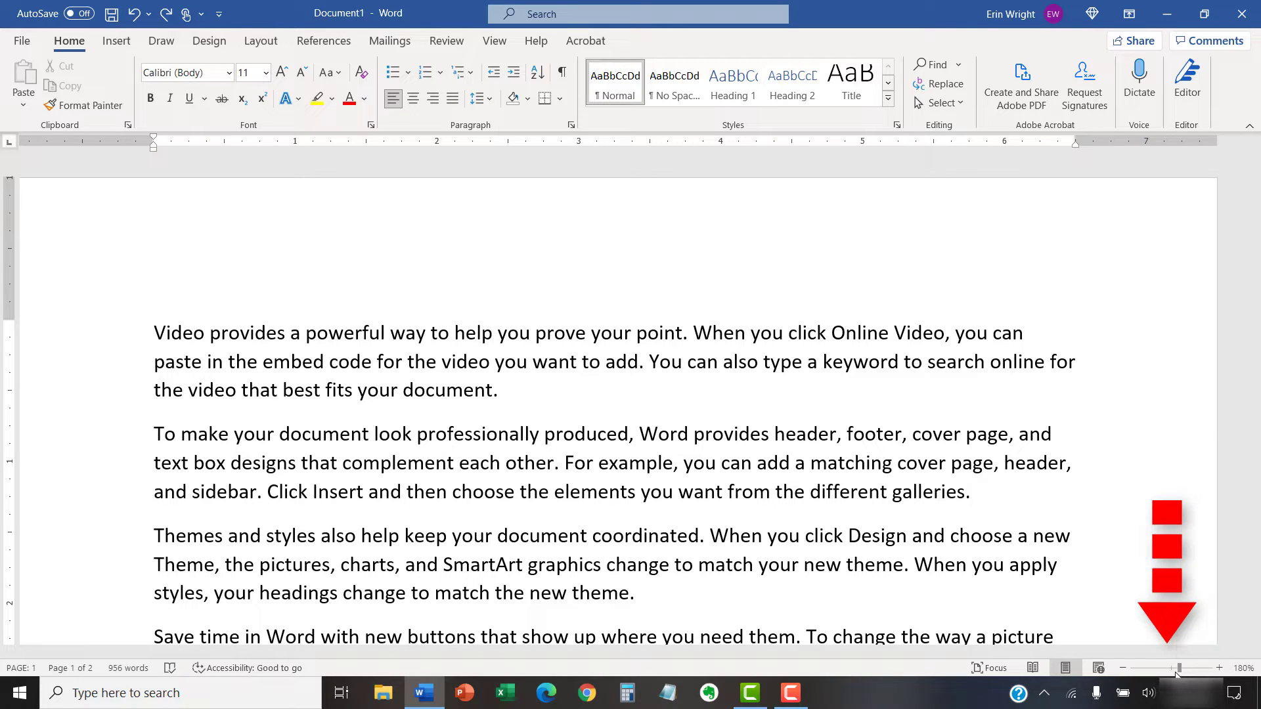
drag(1178, 670, 1148, 672)
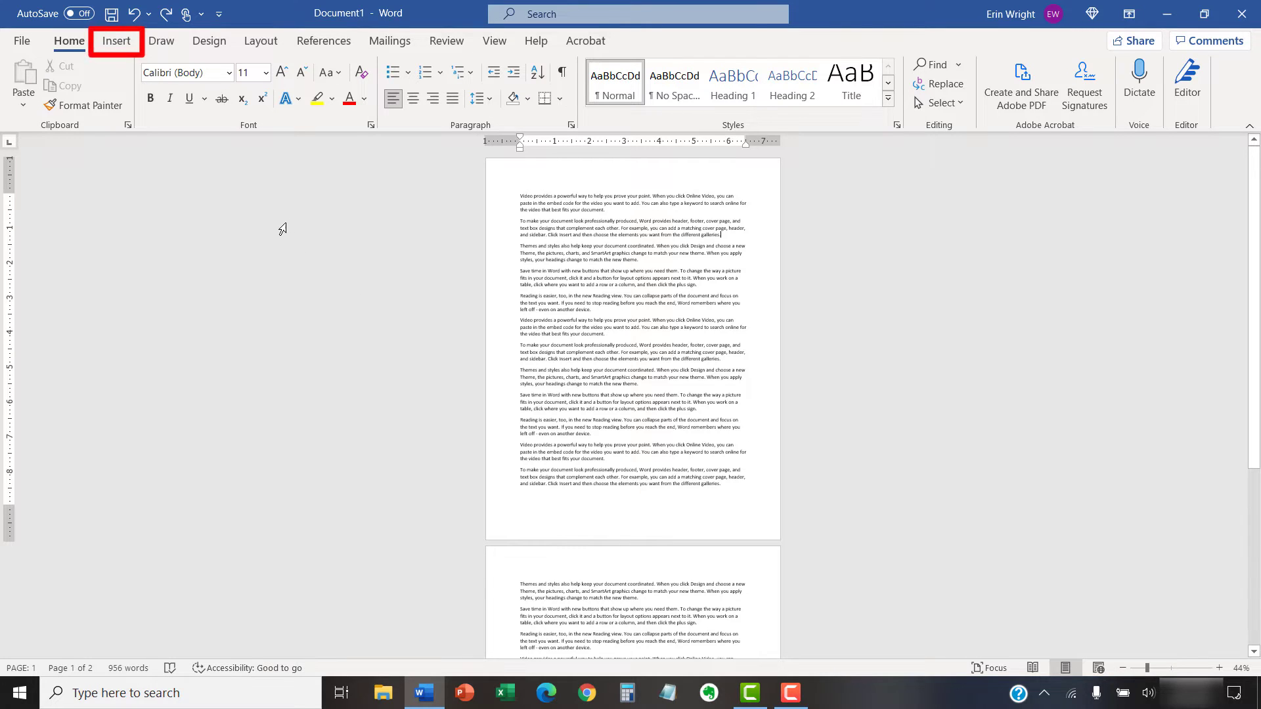
Insert a blank page at the cursor, bringing the document to four pages
click(116, 41)
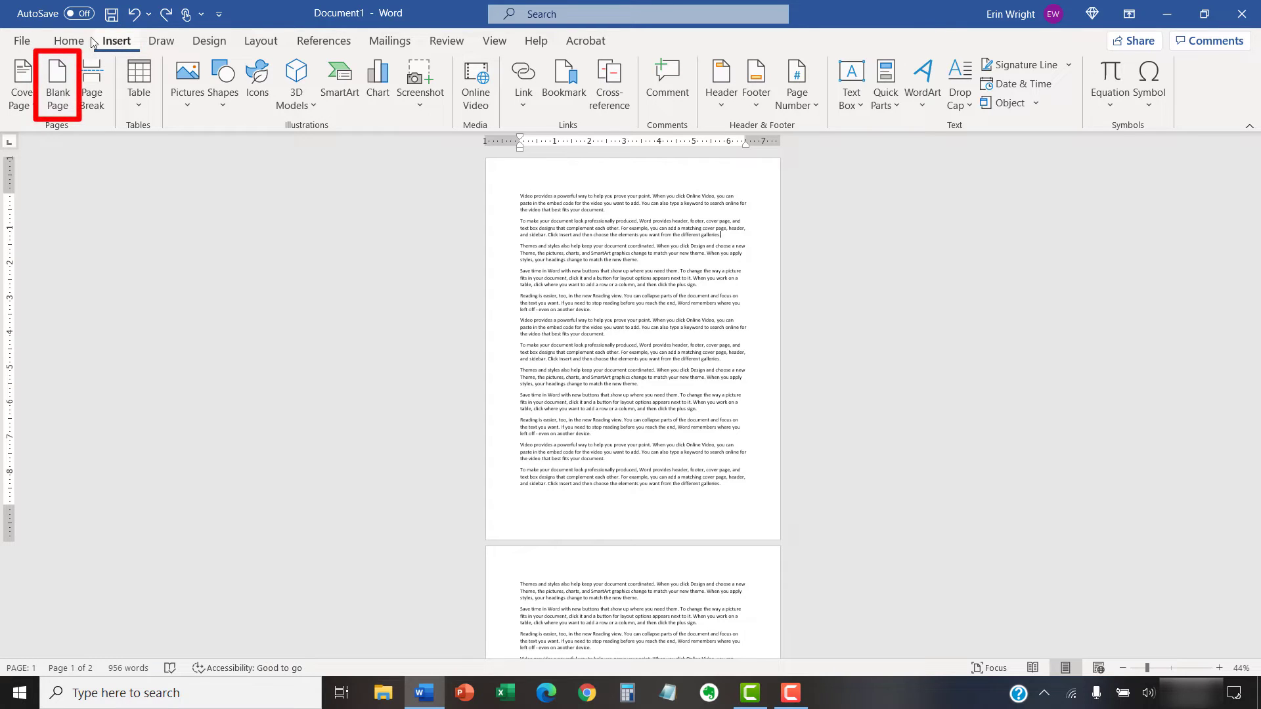
click(57, 94)
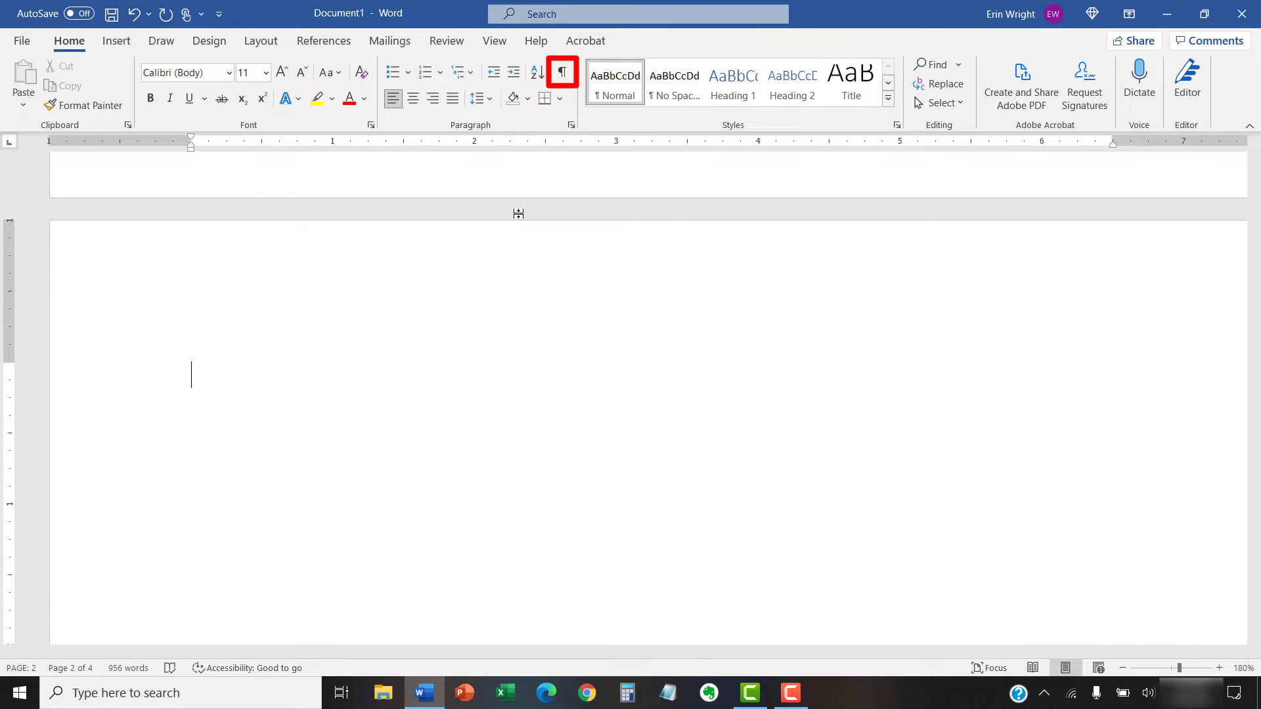
Show formatting marks and delete the page break on the blank page, leaving three pages
click(565, 75)
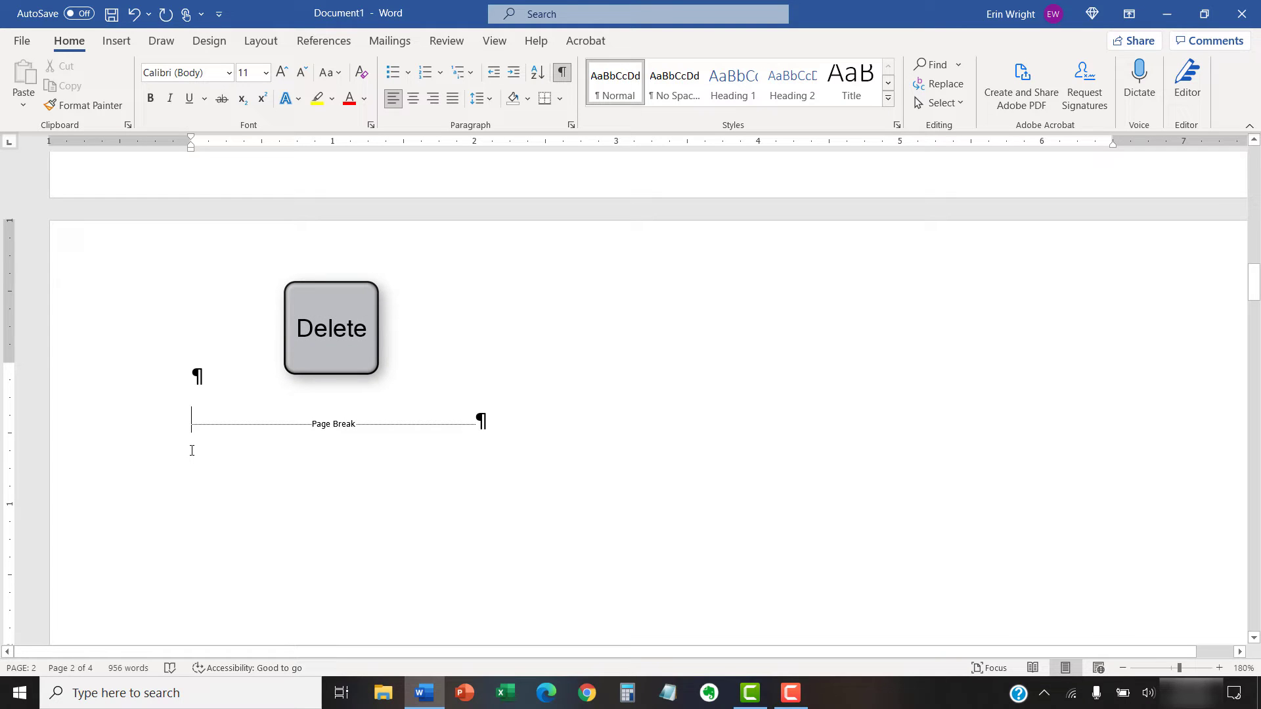
key(Delete)
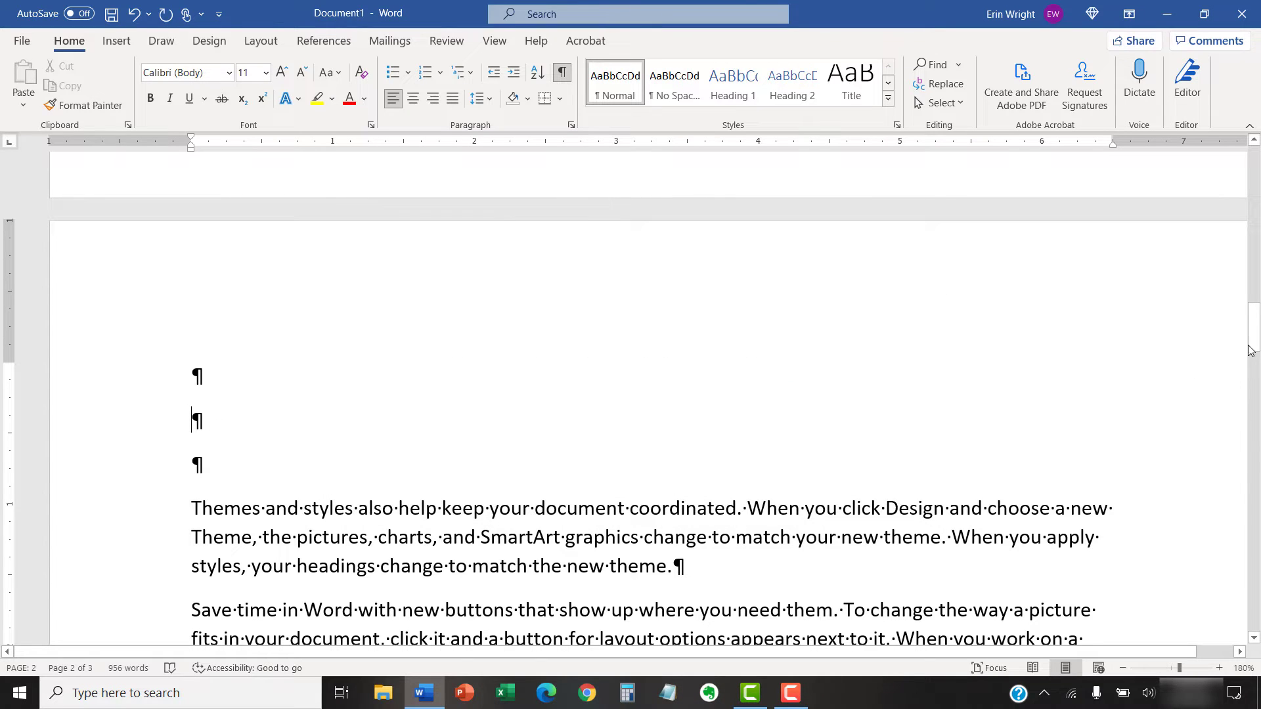
drag(1254, 341, 1253, 196)
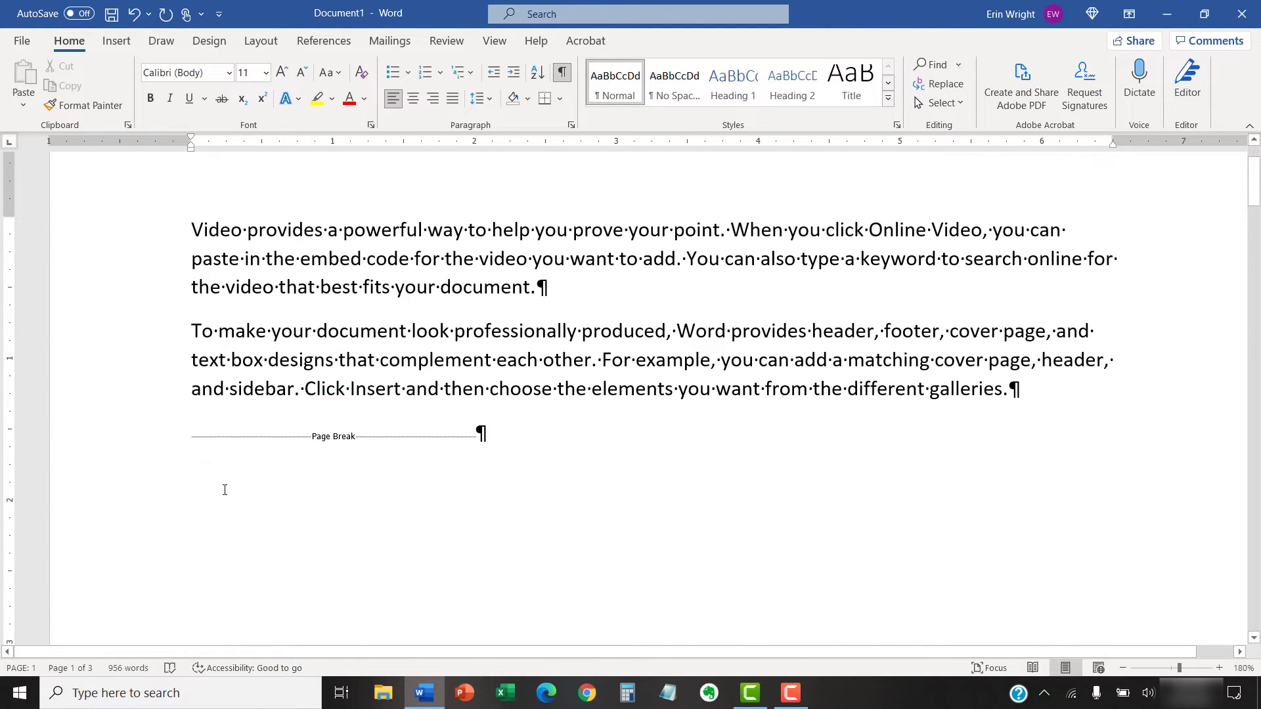
Delete the second page break after 'galleries.' and two extra empty paragraphs below it
key(Delete)
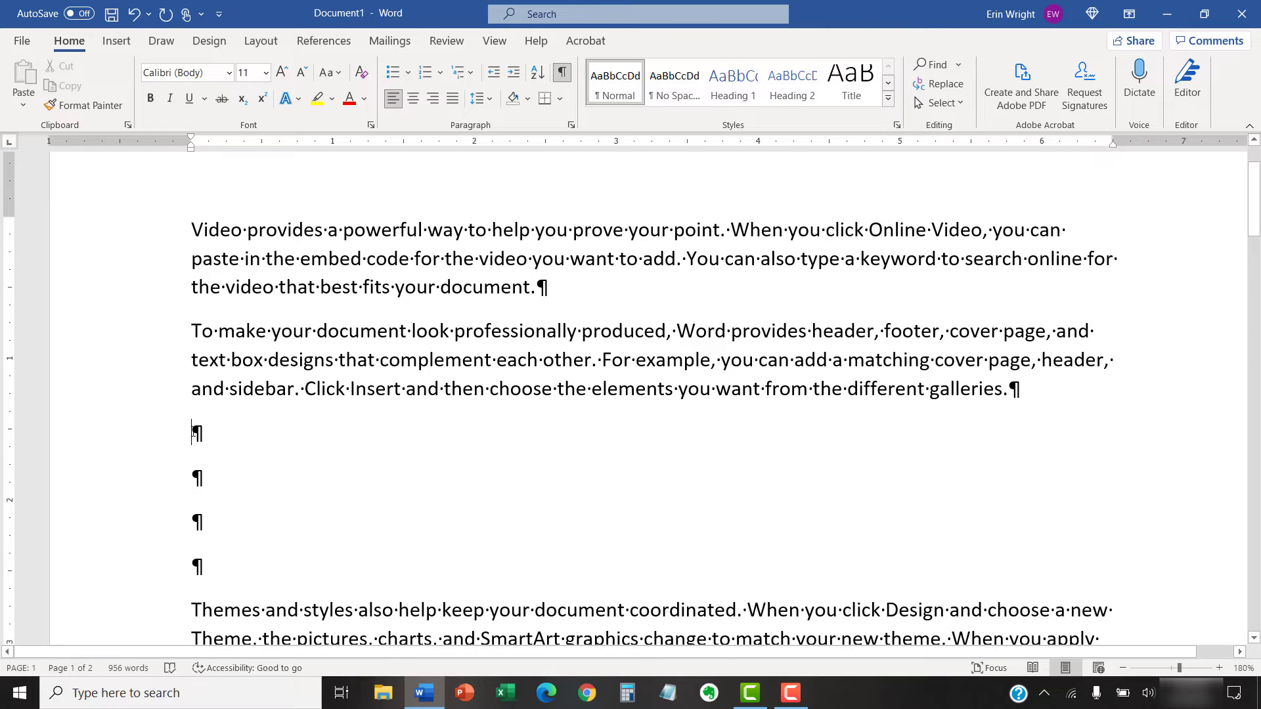
drag(193, 430, 206, 478)
click(194, 445)
key(Delete)
key(Delete)
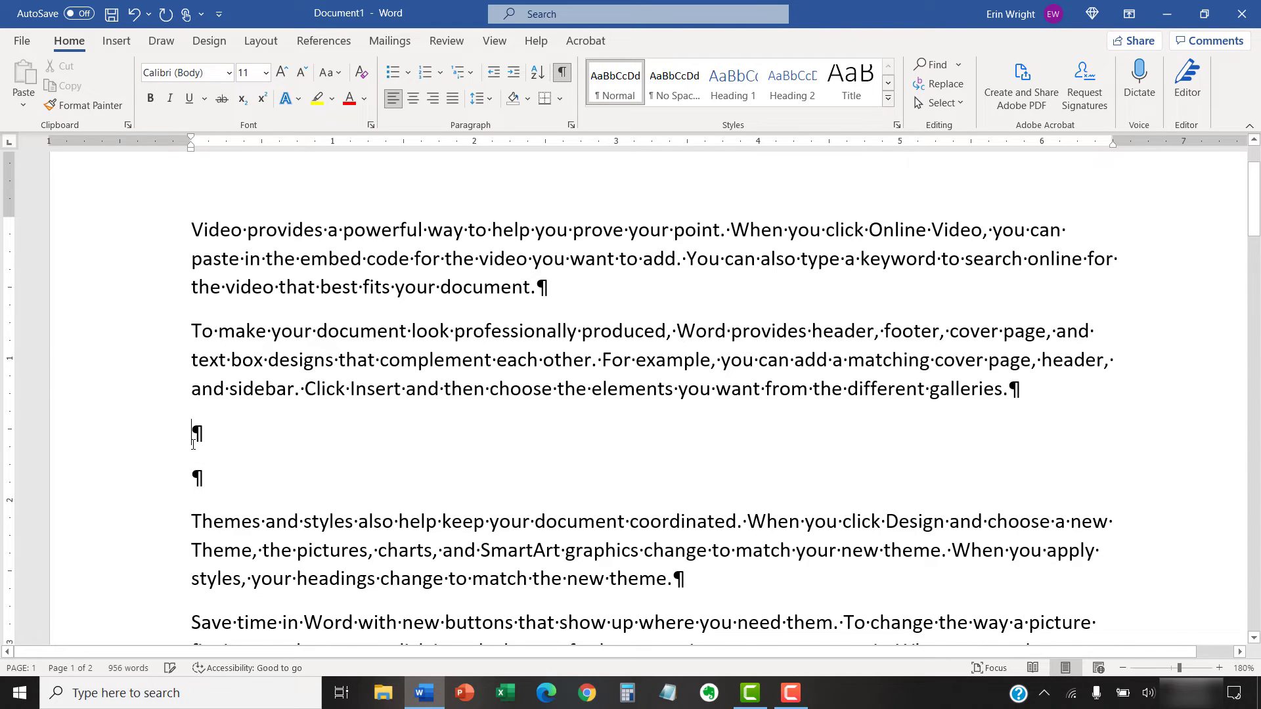
key(Delete)
key(Delete)
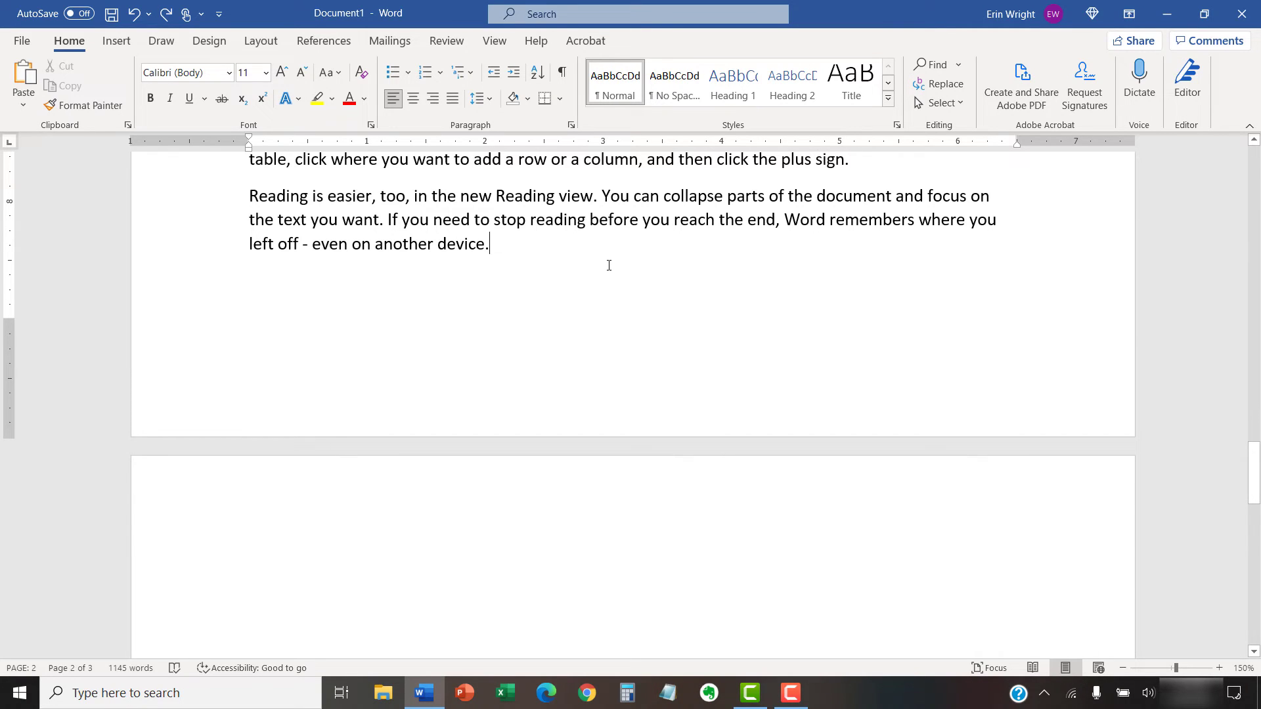
Show formatting marks and delete the Section Break (Next Page) after 'another device.'
click(562, 75)
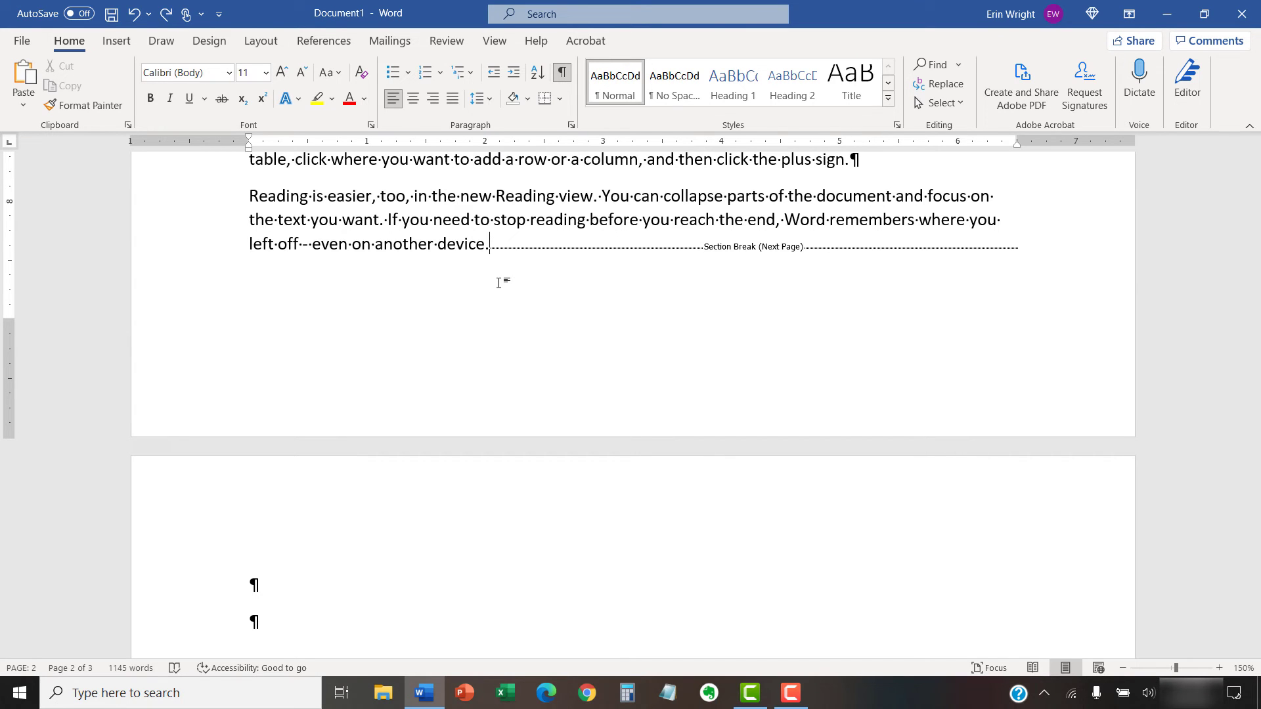
key(Delete)
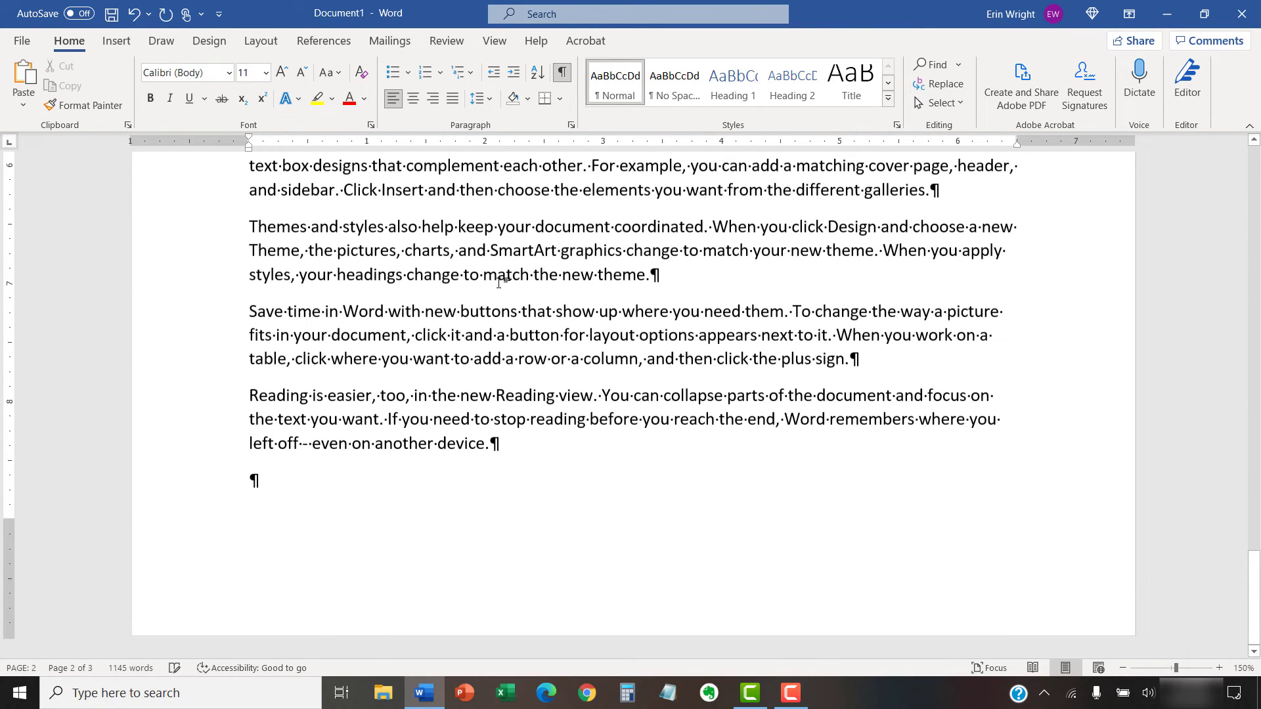